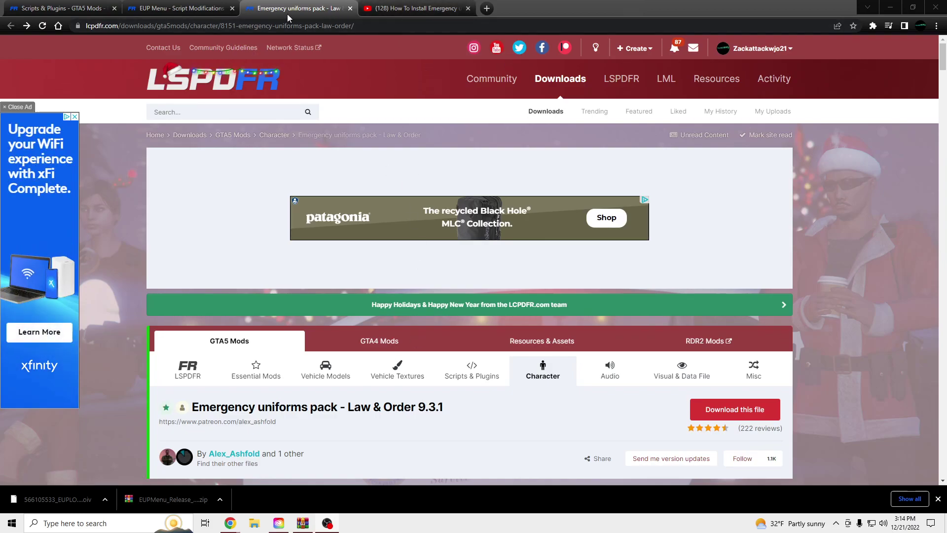
Step: Review the EUP Menu 2.3.0.0 download page on LCPDFR.com
{"action": "mouse_move", "coordinate": [194, 8]}
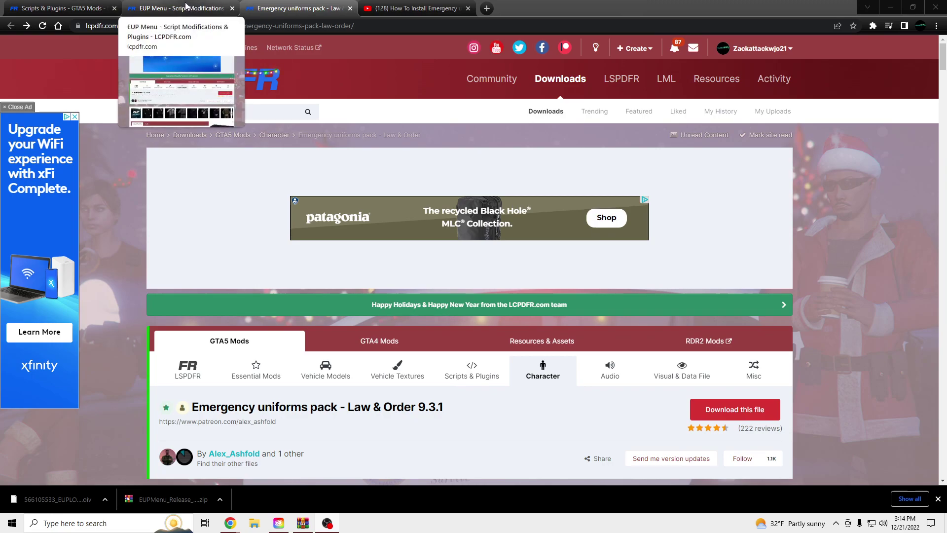
{"action": "left_click", "coordinate": [185, 6]}
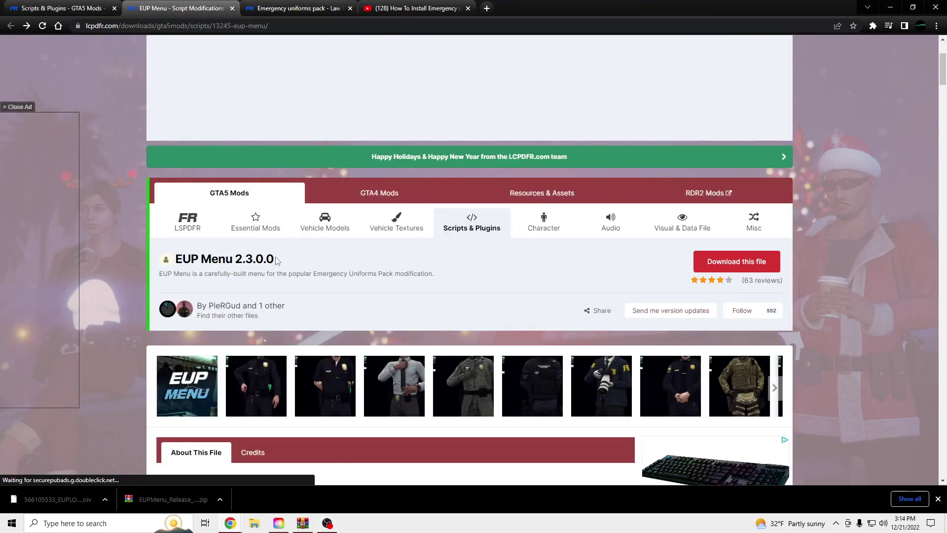
{"action": "left_click_drag", "start_coordinate": [160, 274], "coordinate": [208, 274]}
{"action": "triple_click", "coordinate": [182, 261]}
{"action": "left_click", "coordinate": [181, 262]}
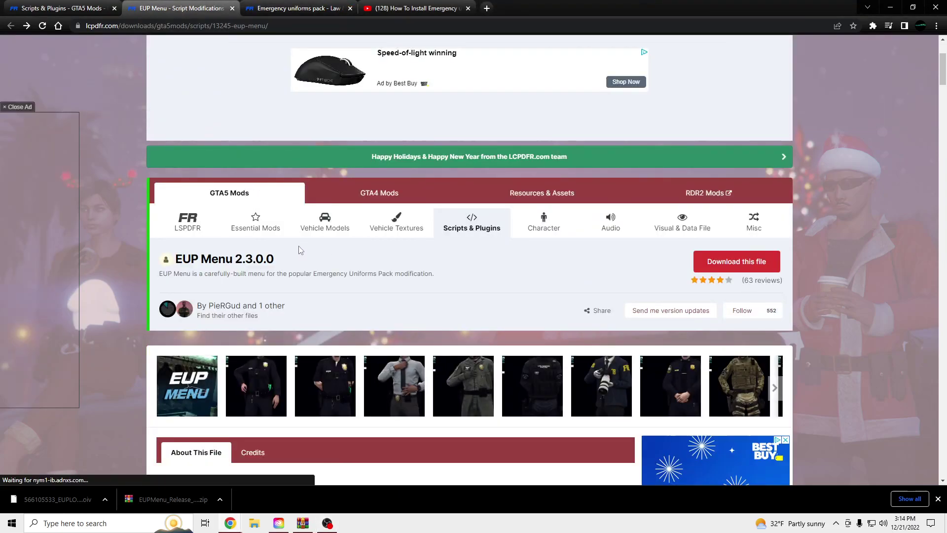
{"action": "scroll", "coordinate": [216, 321], "scroll_direction": "down", "scroll_amount": 4}
{"action": "scroll", "coordinate": [216, 321], "scroll_direction": "up", "scroll_amount": 3}
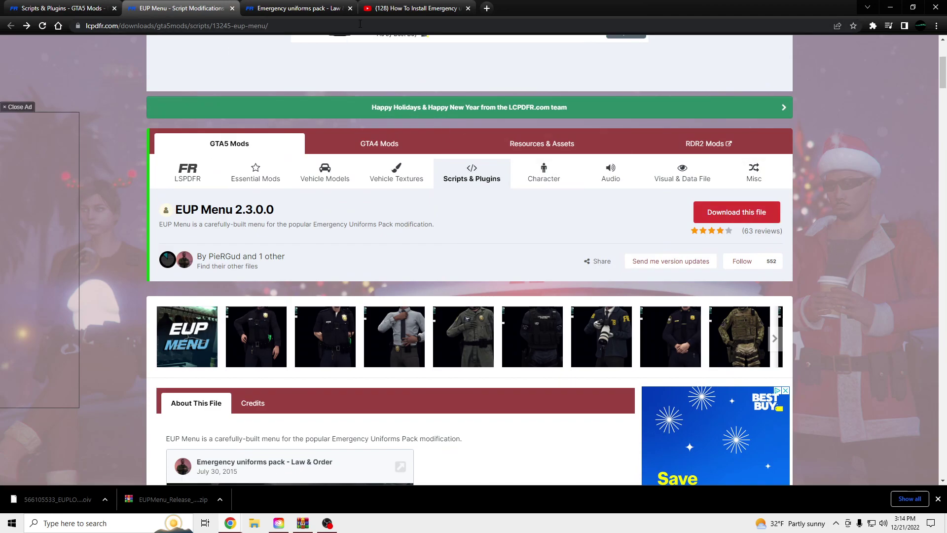
{"action": "left_click", "coordinate": [409, 28]}
{"action": "left_click", "coordinate": [427, 26]}
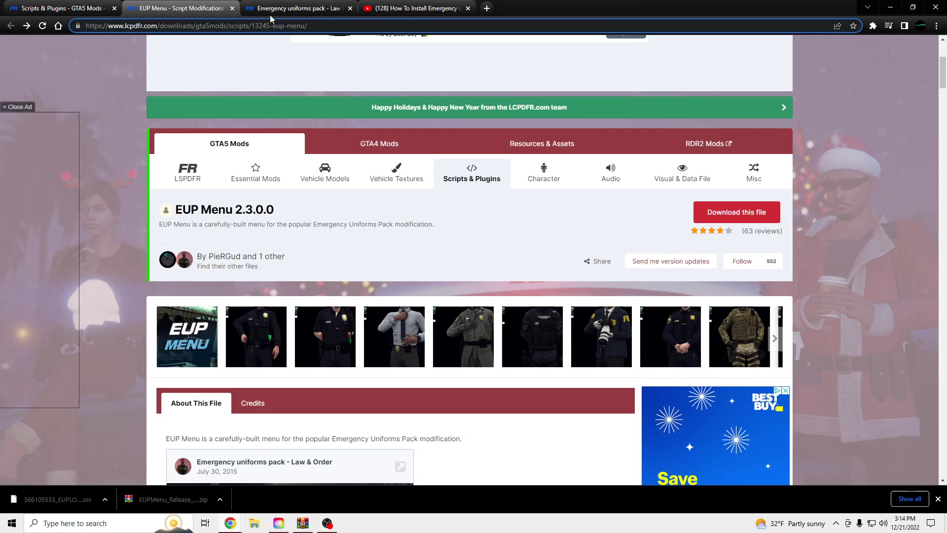
Step: Bring up the downloadable files list for the Emergency uniforms pack - Law & Order 9.3.1
{"action": "left_click", "coordinate": [296, 9]}
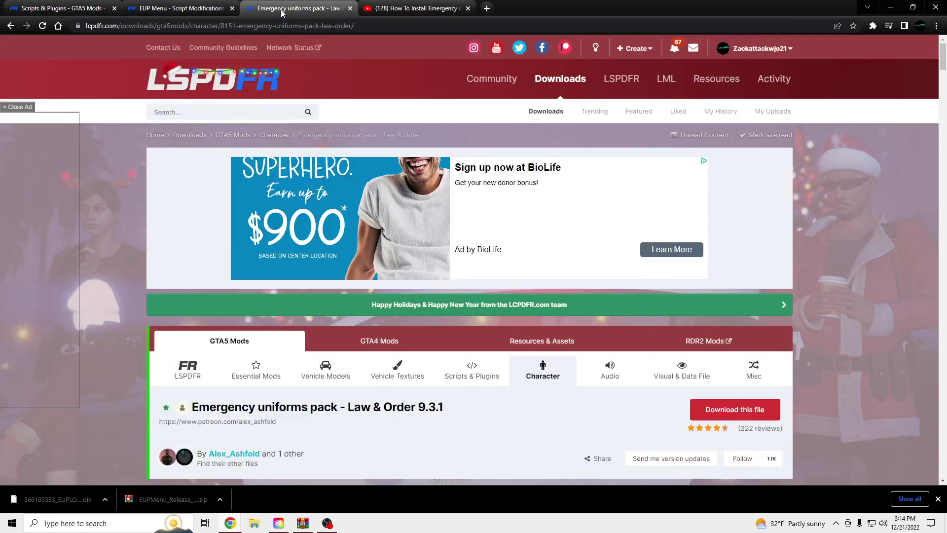
{"action": "scroll", "coordinate": [478, 261], "scroll_direction": "down", "scroll_amount": 3}
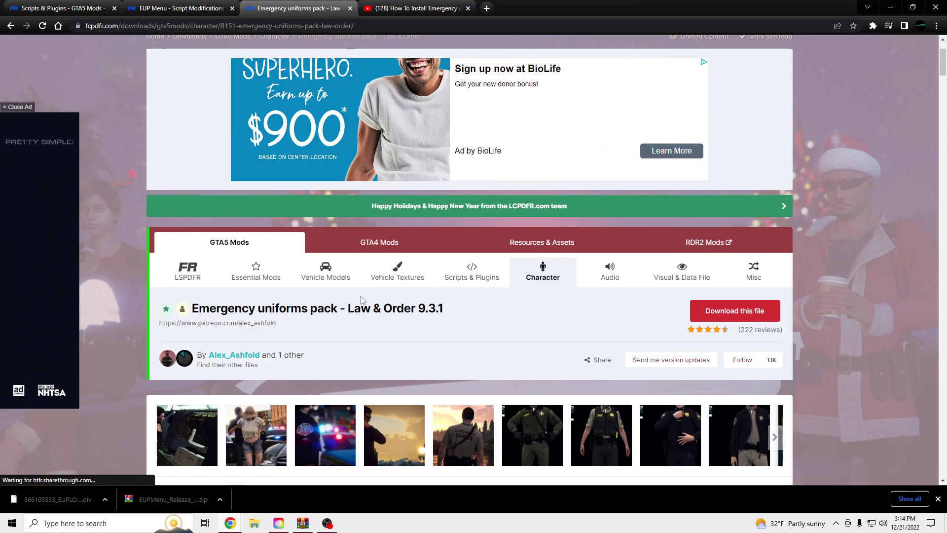
{"action": "left_click_drag", "start_coordinate": [170, 308], "coordinate": [512, 319]}
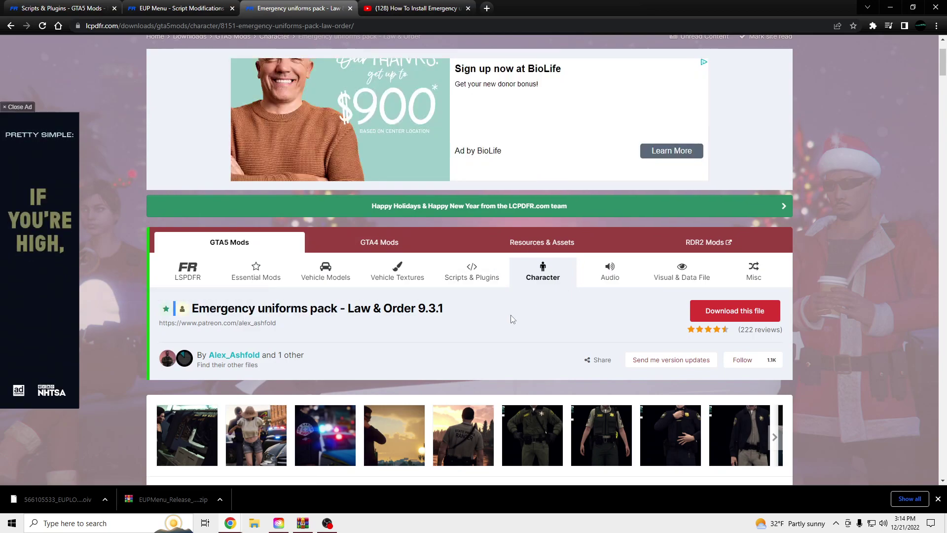
{"action": "left_click", "coordinate": [708, 311]}
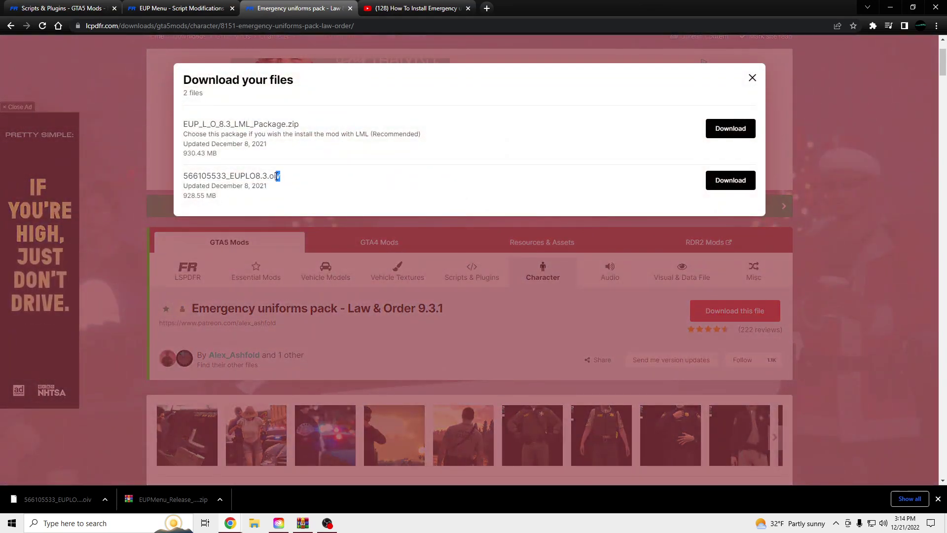
{"action": "left_click", "coordinate": [361, 193]}
Step: Close Chrome and open EUPMenu_Release_2_3_0_0.zip from Downloads in WinRAR
{"action": "left_click", "coordinate": [936, 11]}
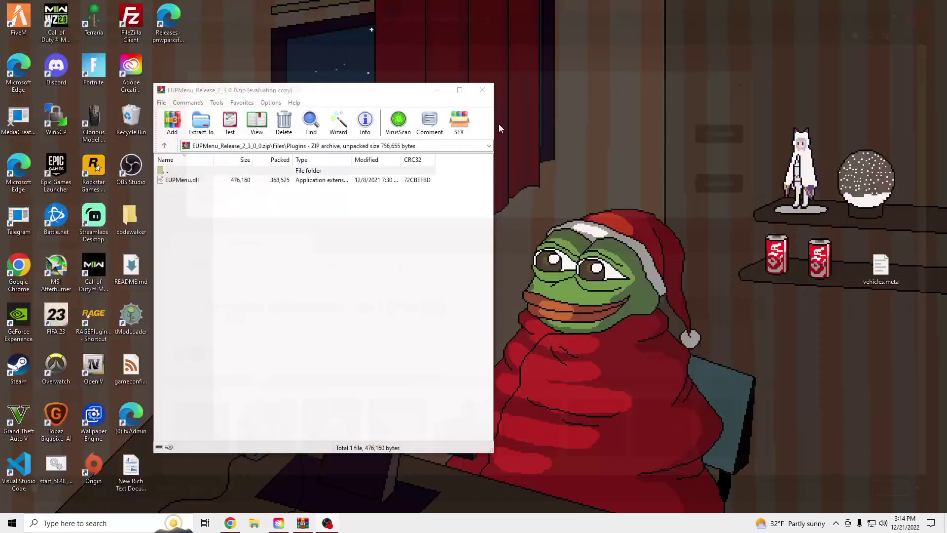
{"action": "left_click", "coordinate": [484, 94]}
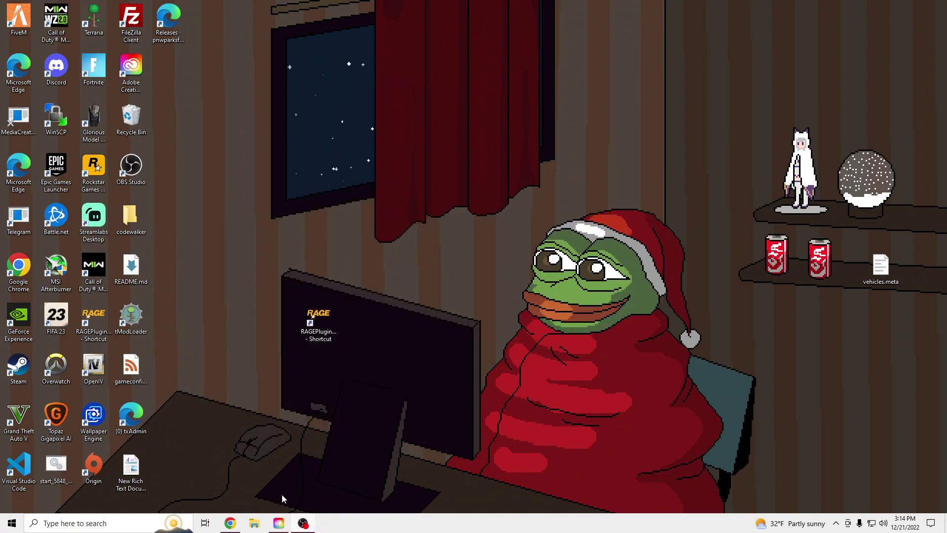
{"action": "left_click", "coordinate": [254, 522]}
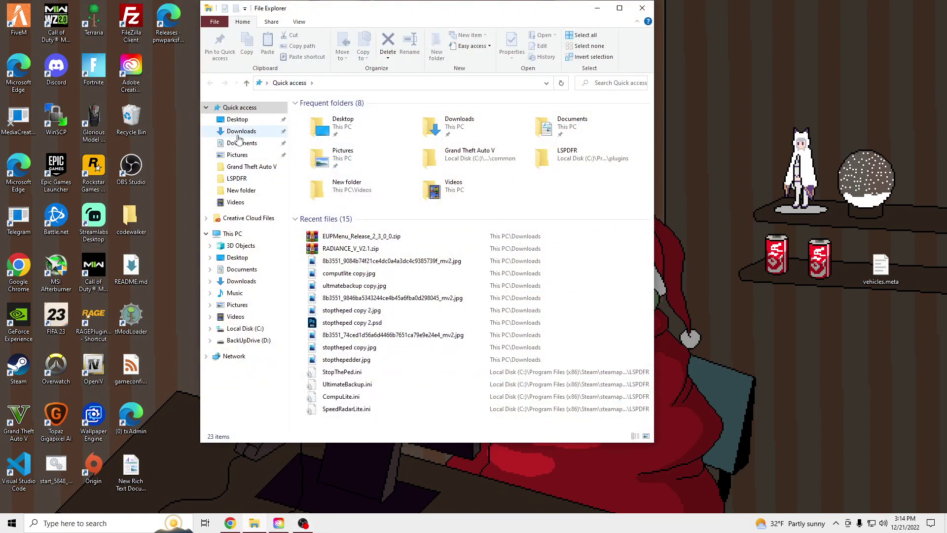
{"action": "left_click", "coordinate": [241, 130]}
{"action": "double_click", "coordinate": [388, 142]}
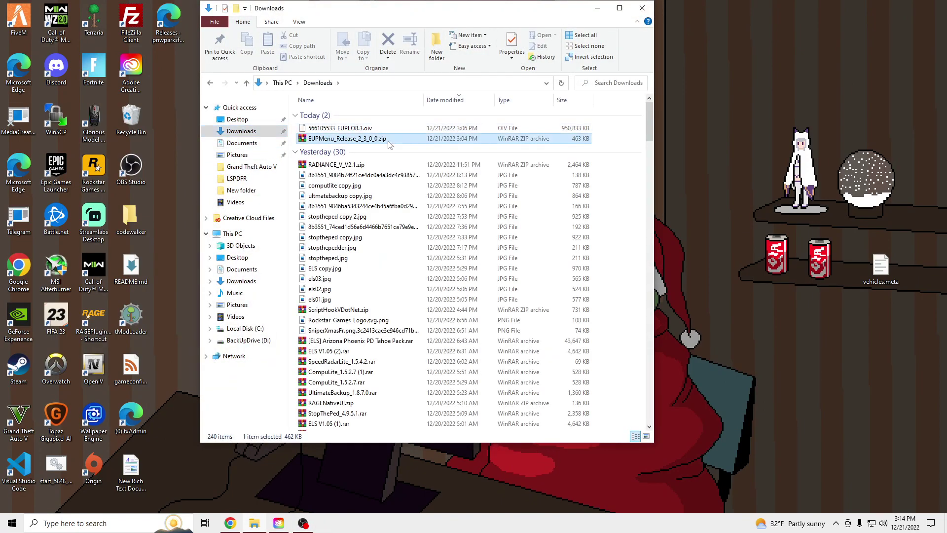
Step: Move 566105533_EUPLO8.3.oiv from Downloads onto the desktop, then close the Downloads window
{"action": "left_click_drag", "start_coordinate": [379, 92], "coordinate": [789, 101]}
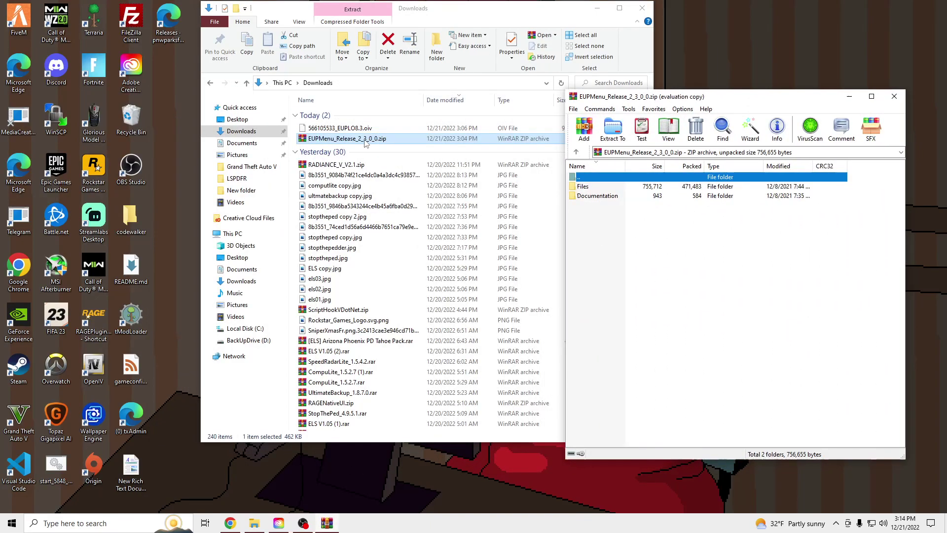
{"action": "left_click", "coordinate": [463, 21]}
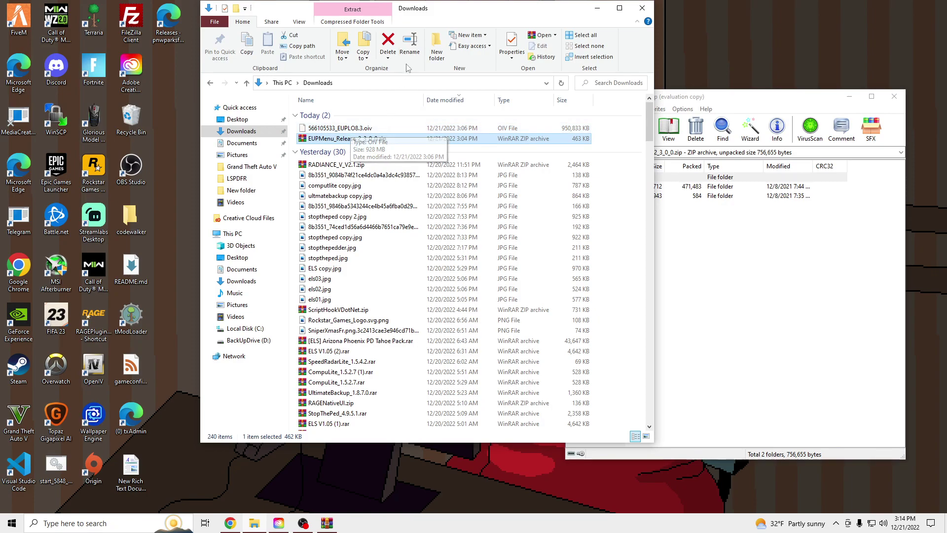
{"action": "left_click_drag", "start_coordinate": [453, 10], "coordinate": [416, 156]}
{"action": "left_click_drag", "start_coordinate": [358, 274], "coordinate": [397, 64]}
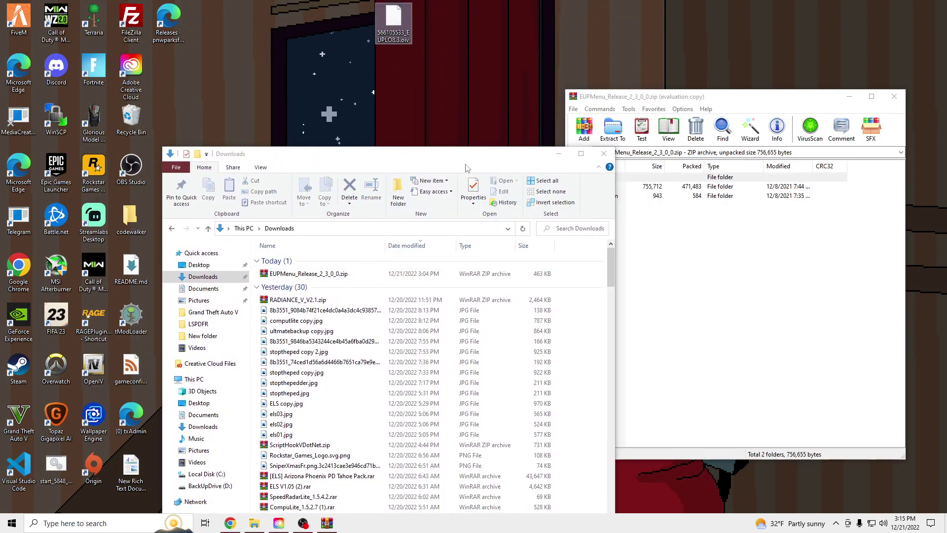
{"action": "left_click_drag", "start_coordinate": [407, 156], "coordinate": [345, 162]}
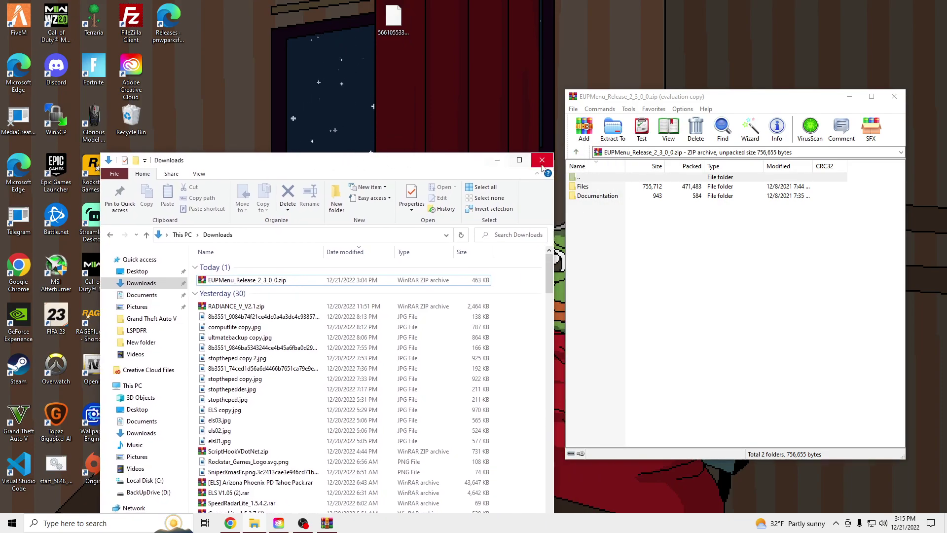
{"action": "left_click", "coordinate": [543, 161]}
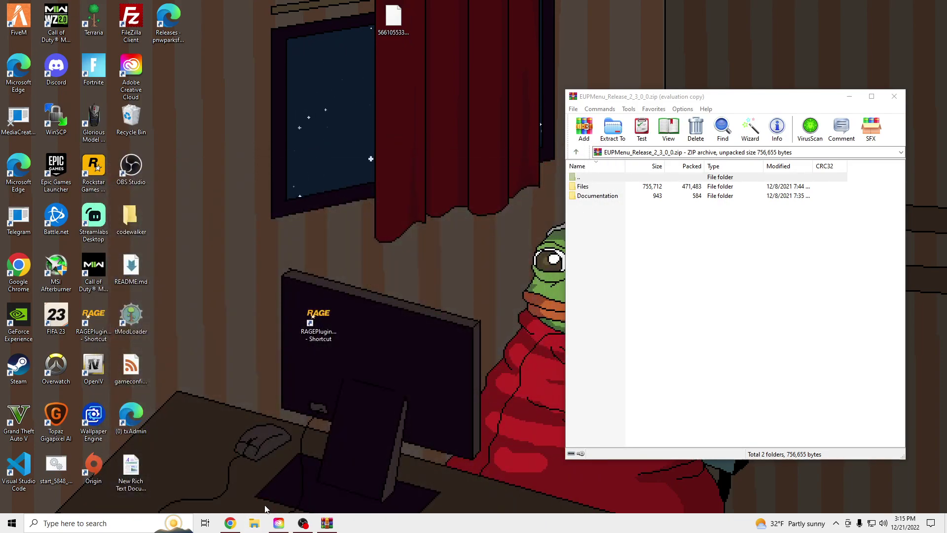
Step: Copy the archive's Files\Plugins folder into the Grand Theft Auto V game folder
{"action": "key", "text": "super+e"}
{"action": "left_click", "coordinate": [165, 236]}
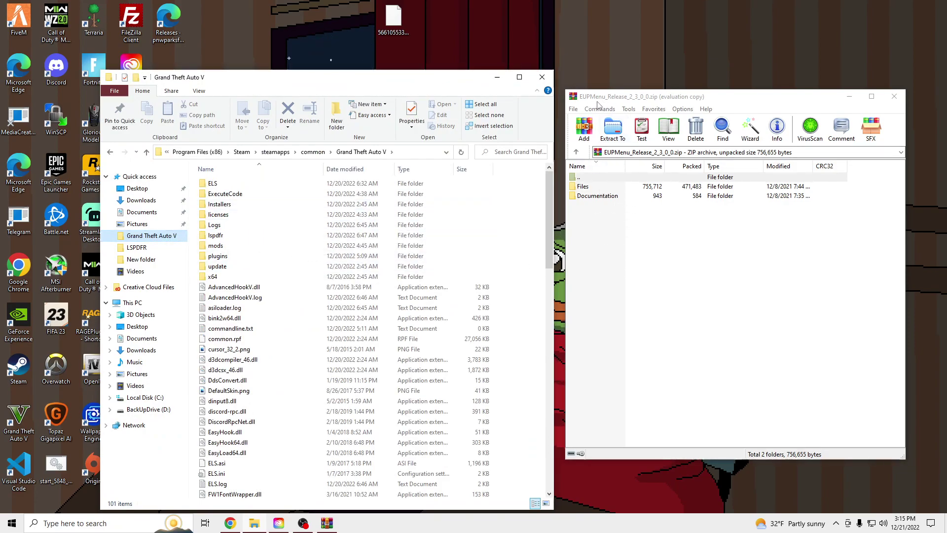
{"action": "double_click", "coordinate": [593, 187]}
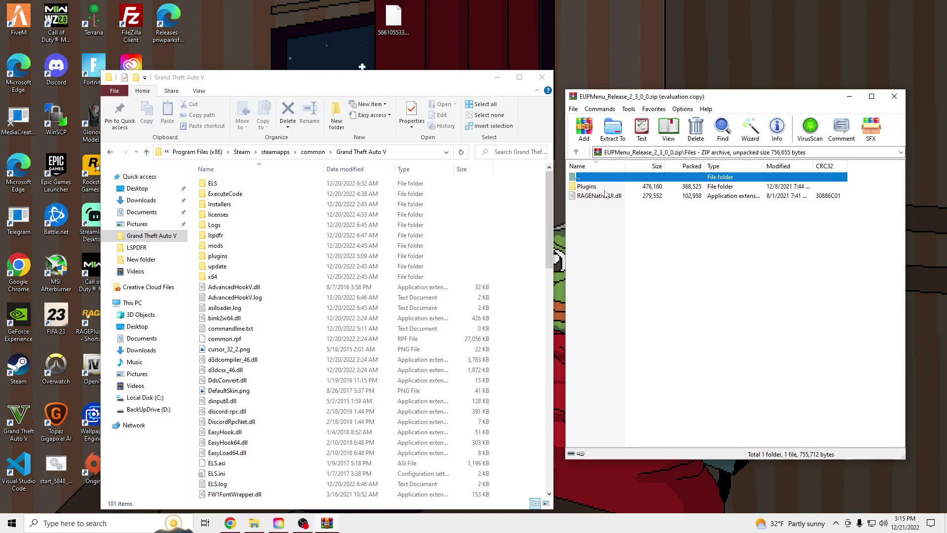
{"action": "left_click", "coordinate": [608, 188]}
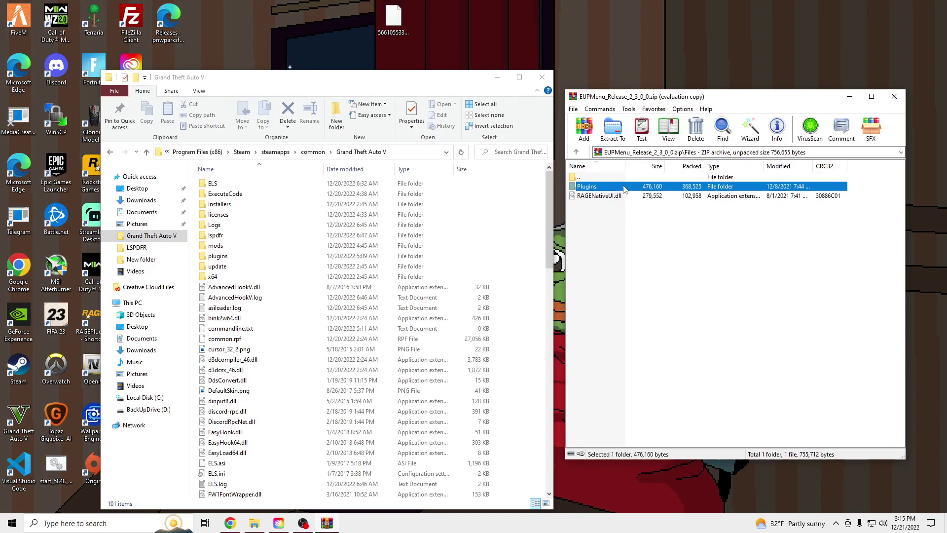
{"action": "left_click_drag", "start_coordinate": [528, 195], "coordinate": [539, 200]}
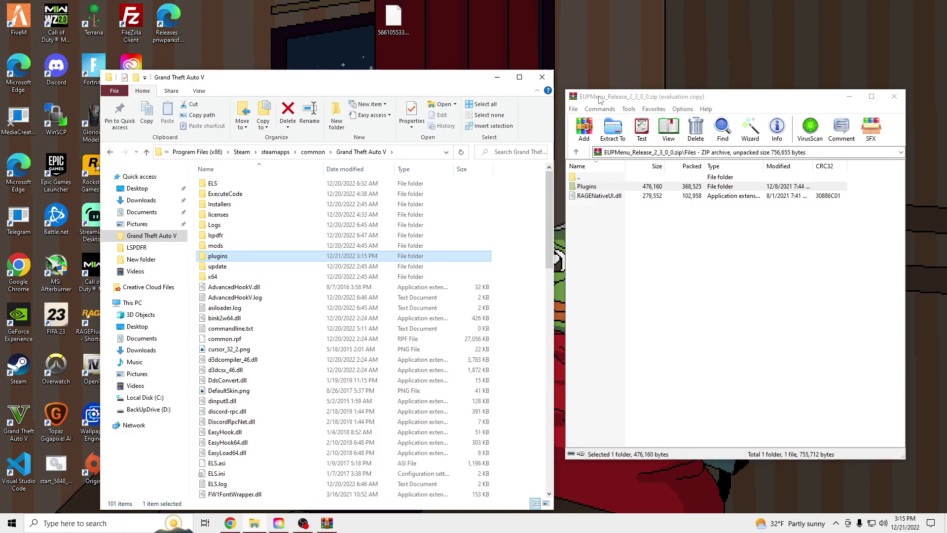
{"action": "left_click_drag", "start_coordinate": [600, 100], "coordinate": [642, 94]}
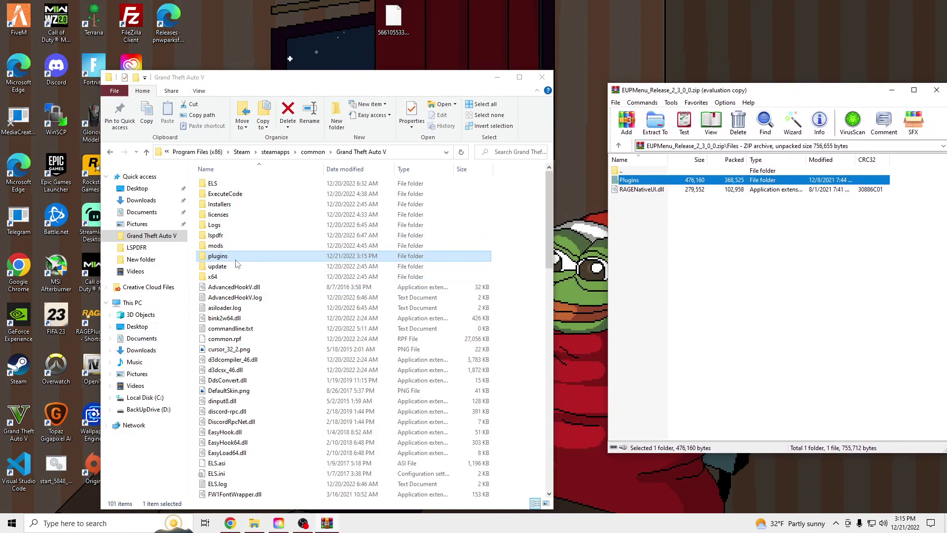
{"action": "scroll", "coordinate": [253, 287], "scroll_direction": "down", "scroll_amount": 2}
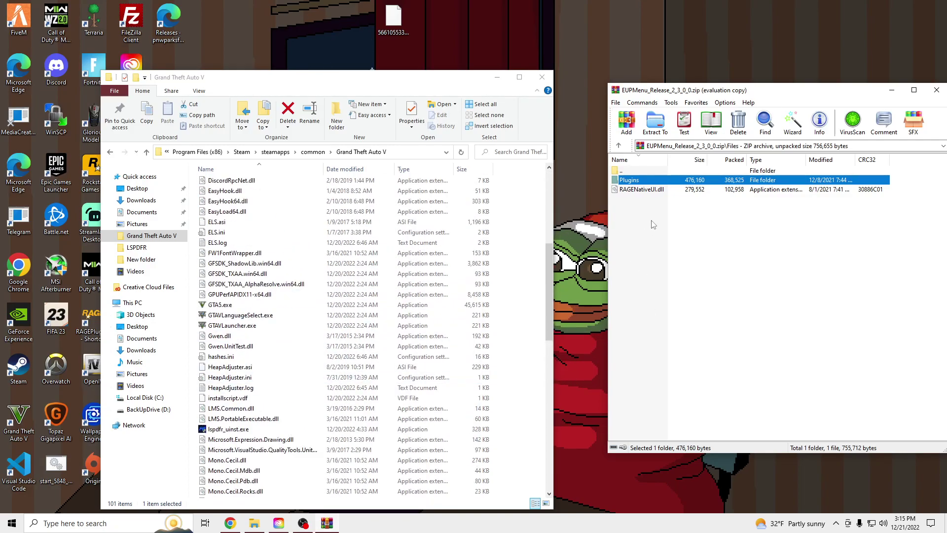
Step: Open RAGENativeUI.zip from Downloads beside a window showing the Grand Theft Auto V folder
{"action": "double_click", "coordinate": [232, 202]}
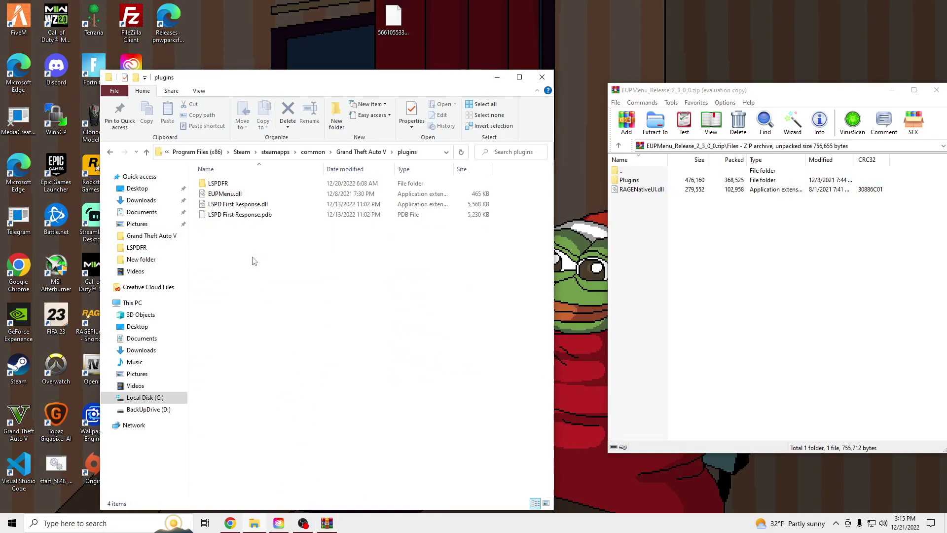
{"action": "left_click", "coordinate": [214, 151]}
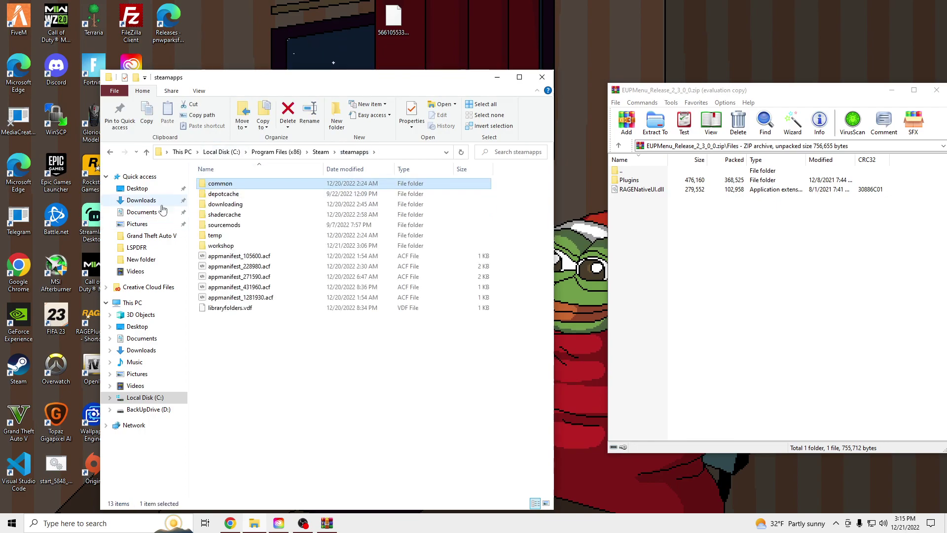
{"action": "middle_click", "coordinate": [255, 525]}
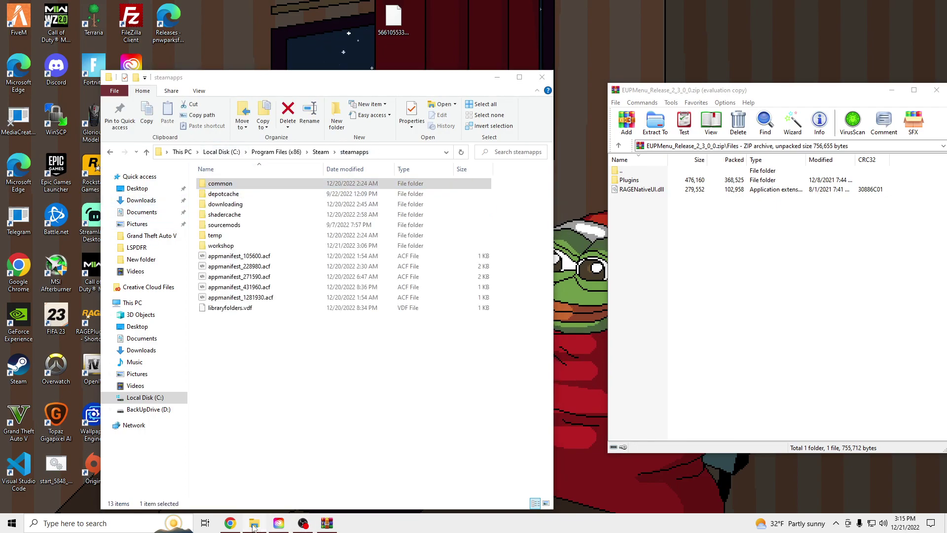
{"action": "left_click_drag", "start_coordinate": [656, 99], "coordinate": [668, 95]}
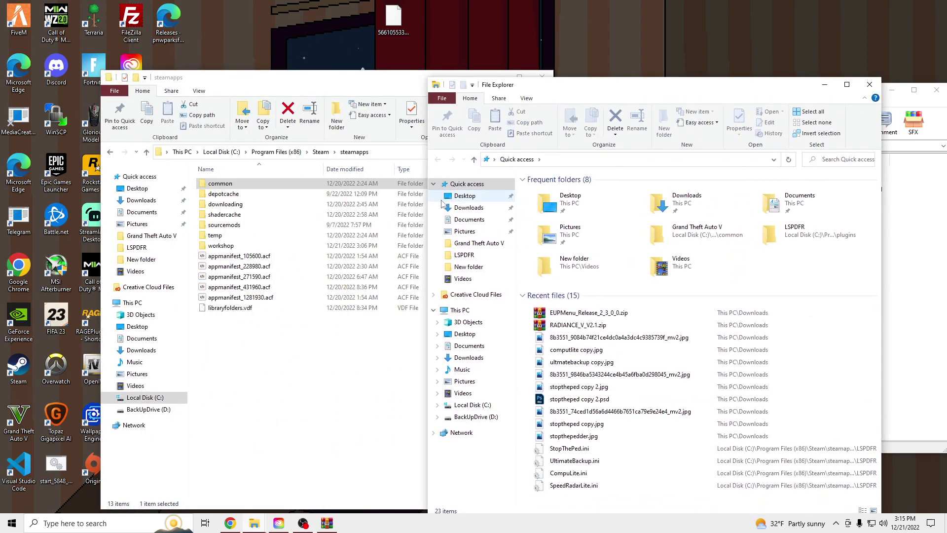
{"action": "left_click", "coordinate": [469, 207]}
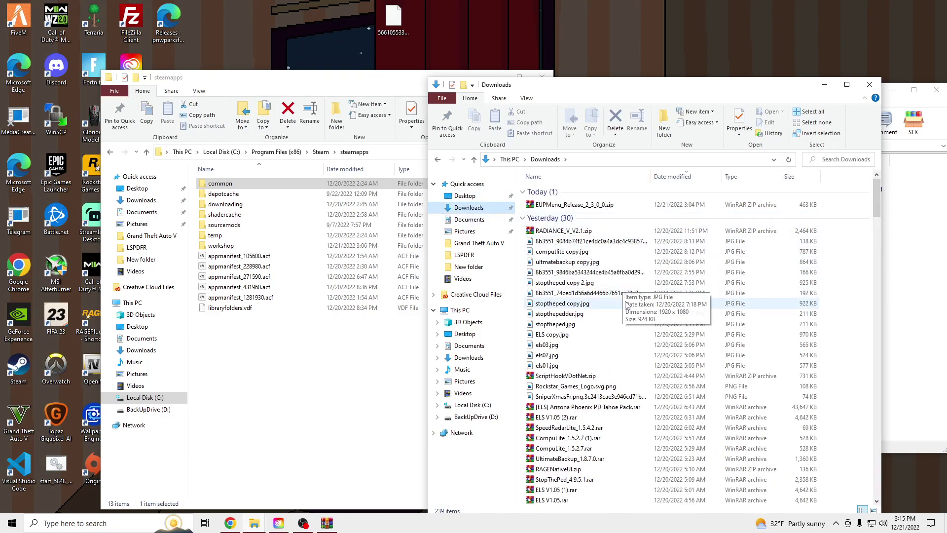
{"action": "double_click", "coordinate": [617, 468]}
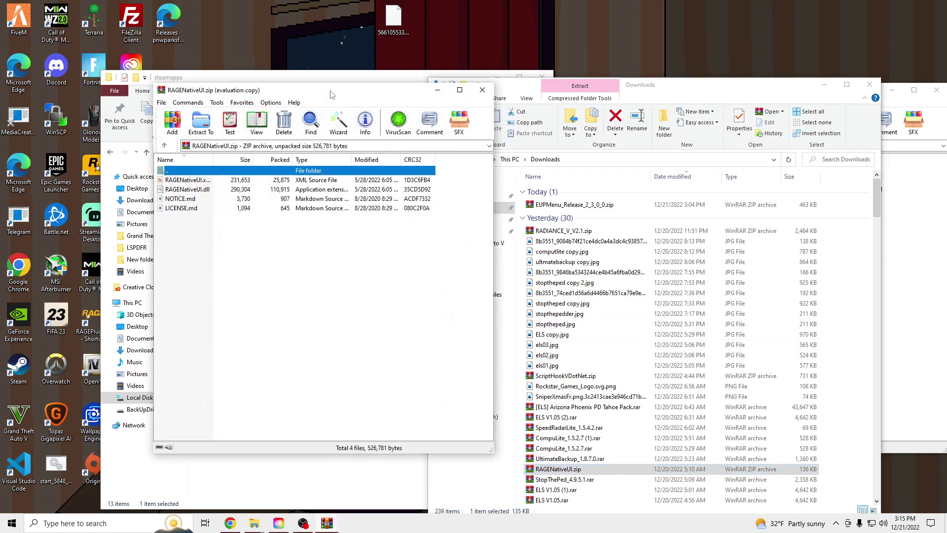
{"action": "left_click_drag", "start_coordinate": [331, 94], "coordinate": [620, 108]}
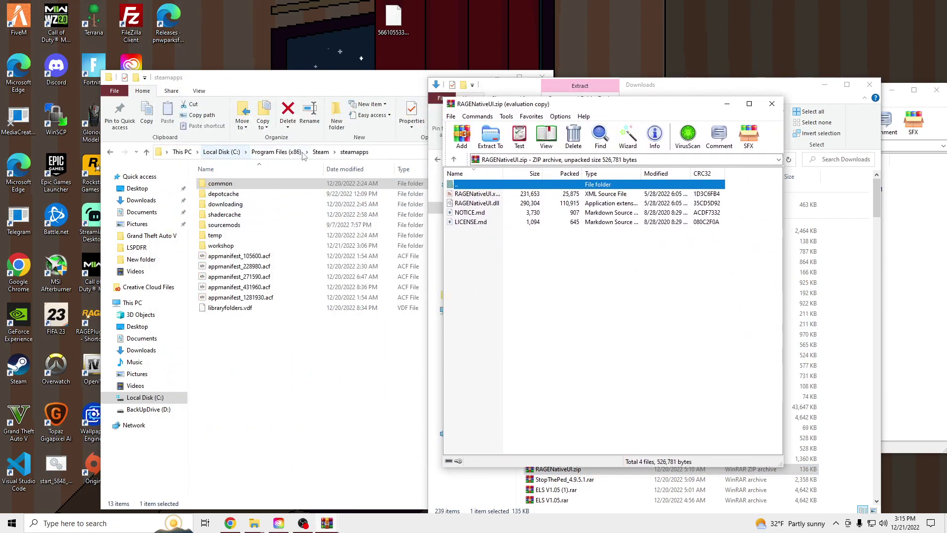
{"action": "double_click", "coordinate": [265, 183]}
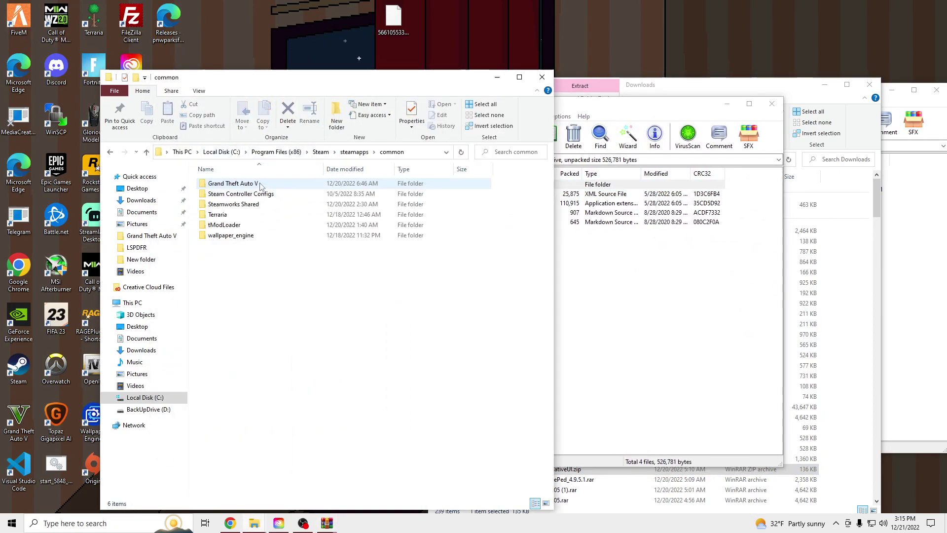
{"action": "double_click", "coordinate": [262, 184]}
Step: Copy RAGENativeUI.xml and RAGENativeUI.dll into Grand Theft Auto V, replacing the existing files
{"action": "left_click", "coordinate": [619, 246]}
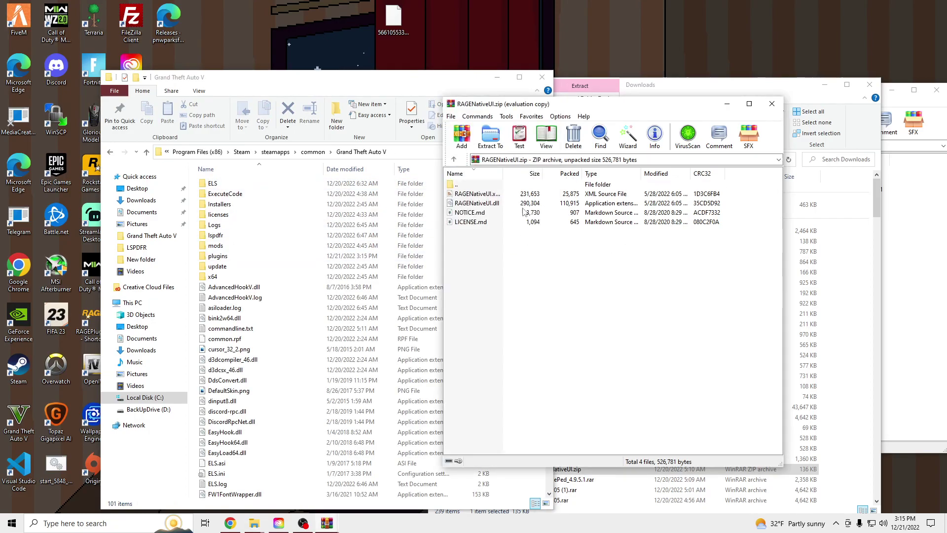
{"action": "left_click_drag", "start_coordinate": [762, 199], "coordinate": [200, 249]}
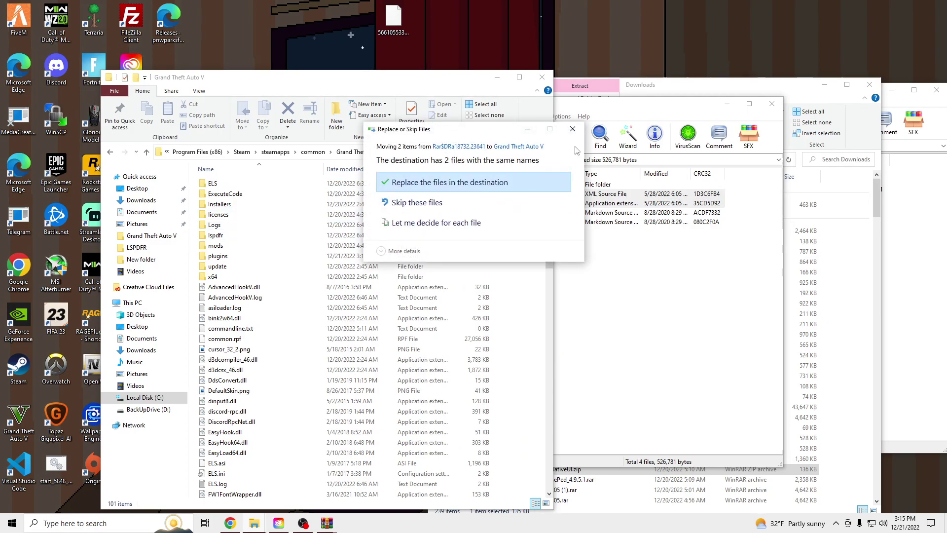
{"action": "left_click", "coordinate": [574, 130]}
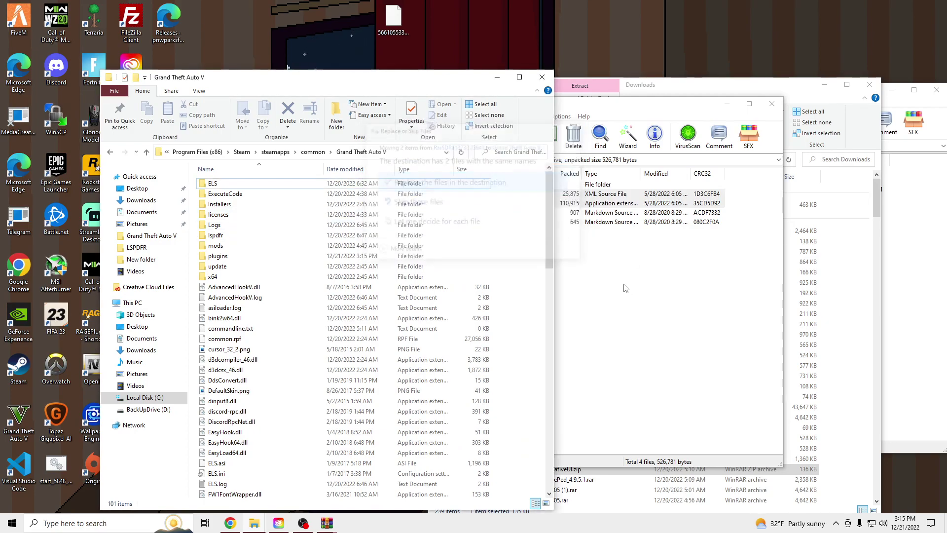
Step: Close the RAGENativeUI and EUP Menu archives and both File Explorer windows
{"action": "left_click", "coordinate": [772, 104]}
{"action": "left_click_drag", "start_coordinate": [759, 91], "coordinate": [576, 84]}
{"action": "left_click", "coordinate": [713, 78]}
{"action": "left_click_drag", "start_coordinate": [730, 90], "coordinate": [553, 77]}
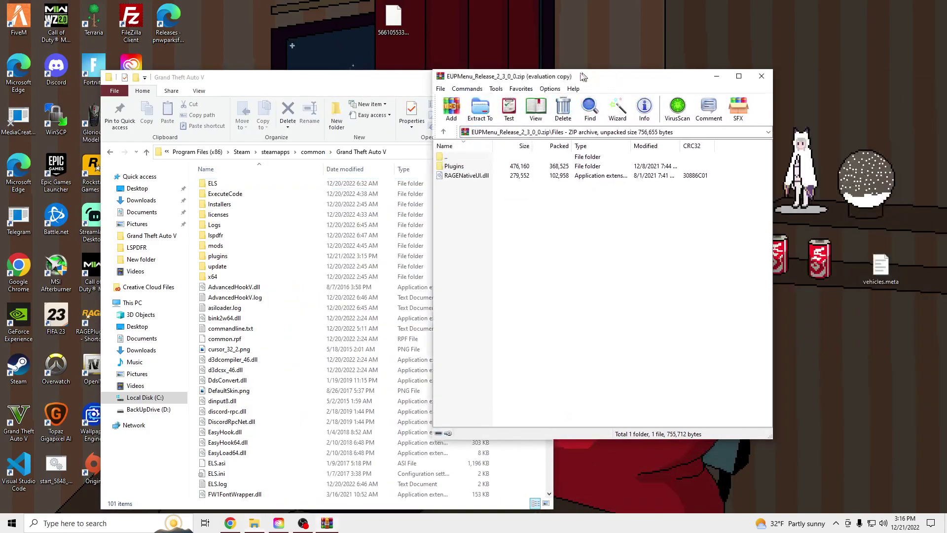
{"action": "left_click", "coordinate": [760, 77]}
{"action": "left_click_drag", "start_coordinate": [455, 79], "coordinate": [596, 80]}
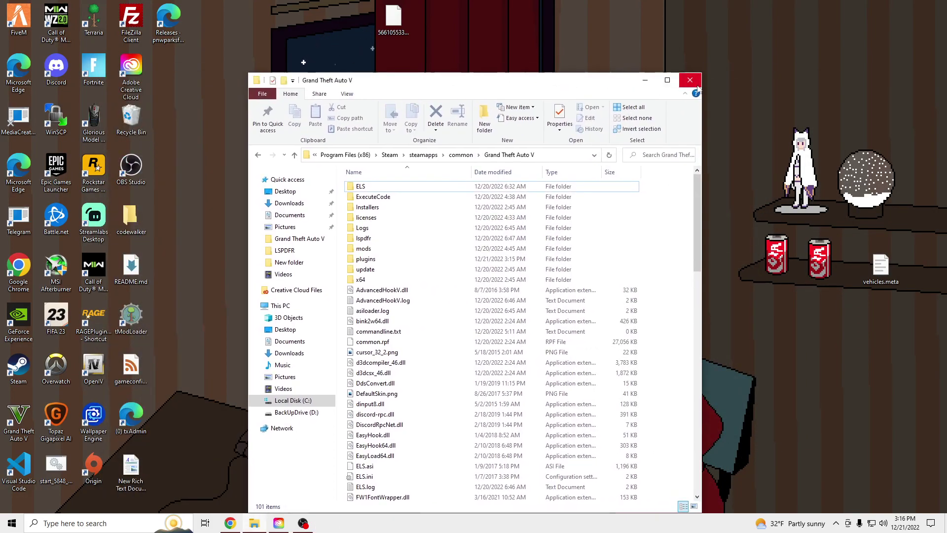
{"action": "left_click", "coordinate": [689, 77]}
Step: Launch OpenIV on Grand Theft Auto V for Windows and turn on edit mode
{"action": "double_click", "coordinate": [93, 365]}
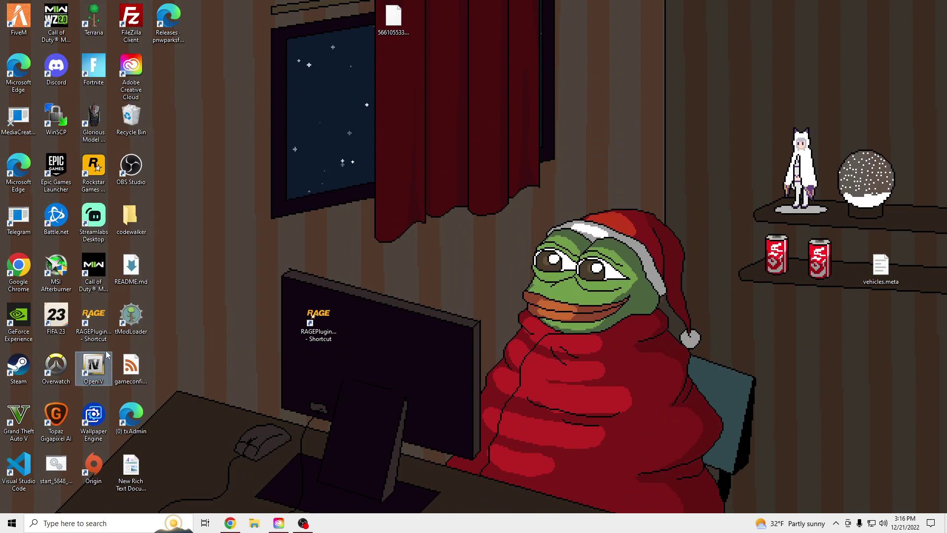
{"action": "left_click", "coordinate": [423, 276]}
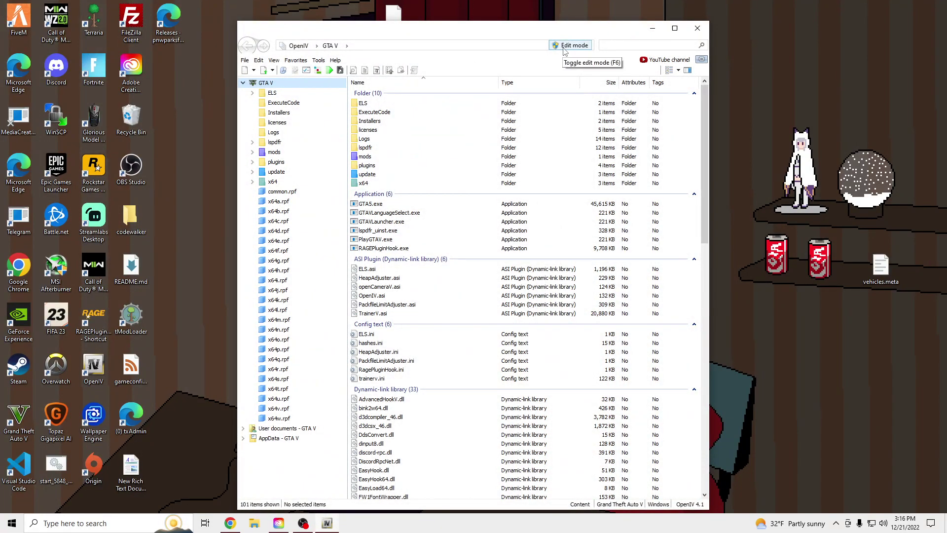
{"action": "left_click", "coordinate": [565, 48]}
{"action": "left_click", "coordinate": [517, 297]}
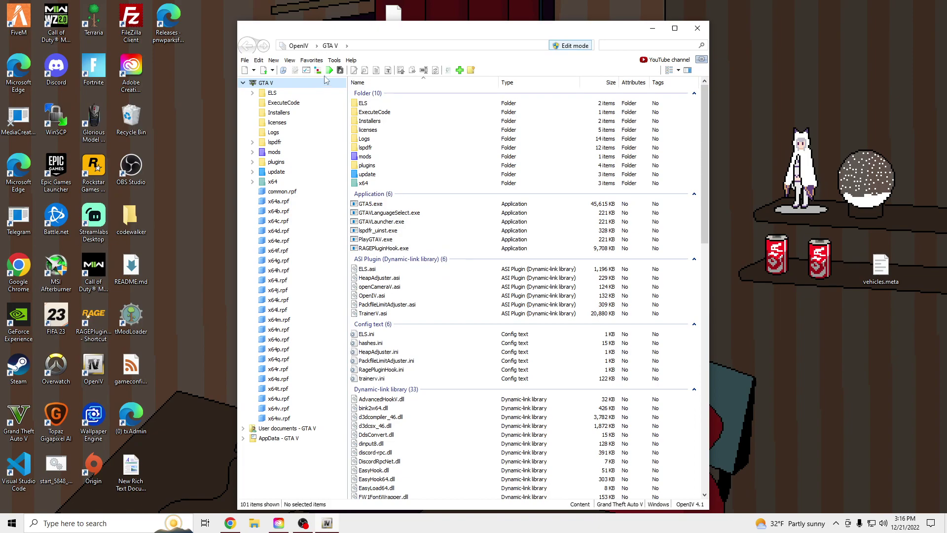
Step: Check ASI Loader and OpenIV.ASI in the ASI Manager
{"action": "left_click", "coordinate": [334, 59]}
{"action": "left_click", "coordinate": [363, 115]}
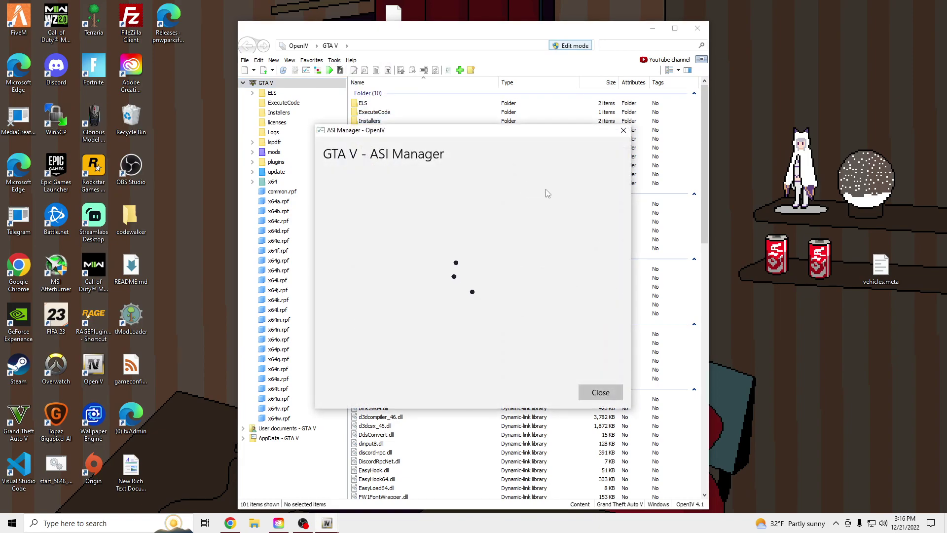
{"action": "left_click", "coordinate": [585, 393]}
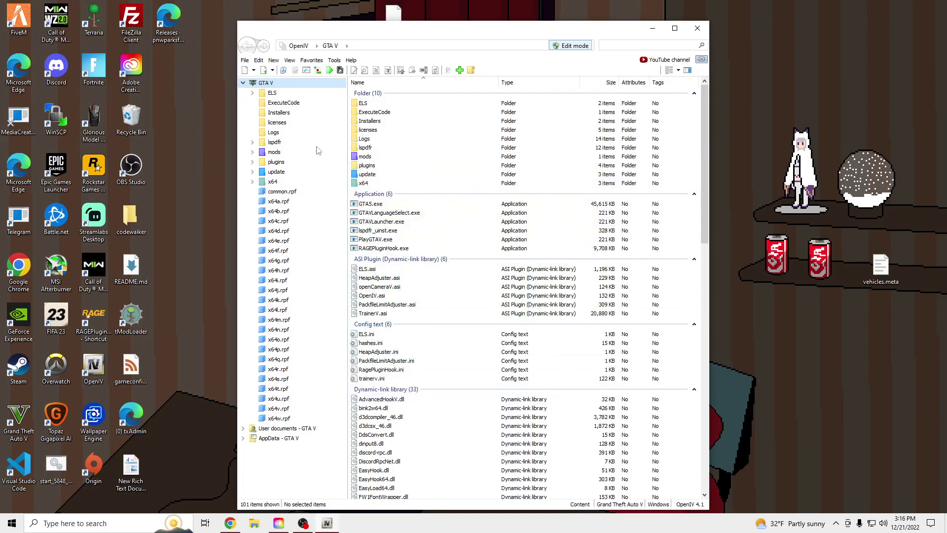
Step: Load 566105533_EUPLO8.3.oiv from the Desktop into OpenIV's Package Installer
{"action": "left_click", "coordinate": [335, 61]}
{"action": "left_click", "coordinate": [364, 129]}
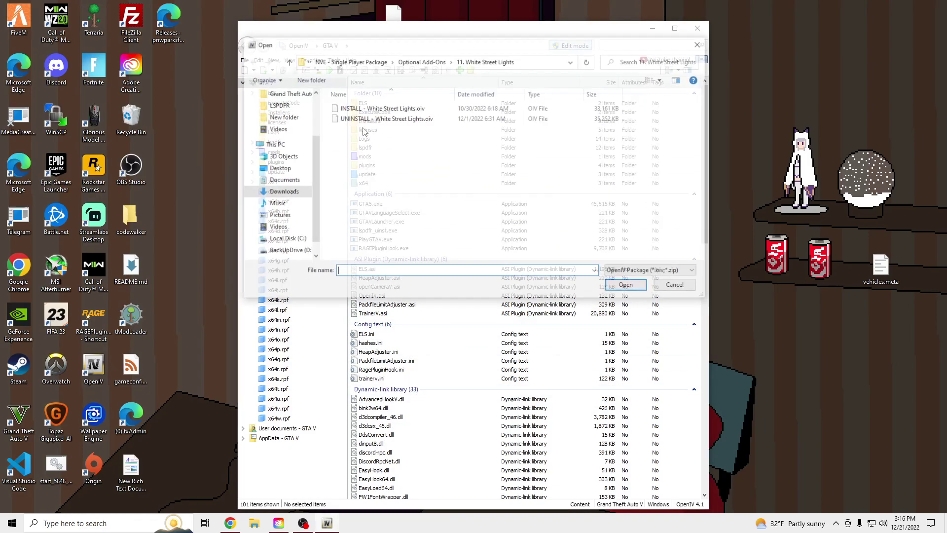
{"action": "scroll", "coordinate": [314, 146], "scroll_direction": "up", "scroll_amount": 2}
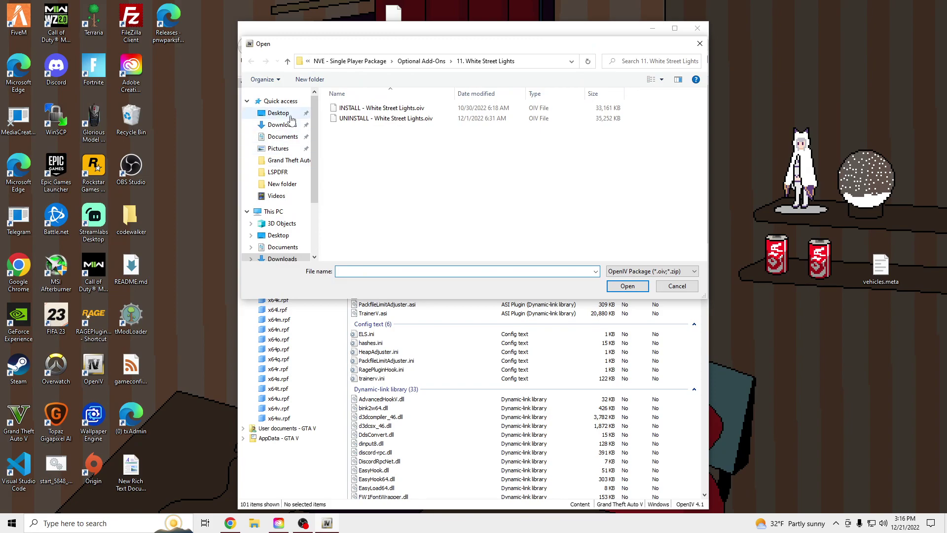
{"action": "left_click", "coordinate": [280, 113]}
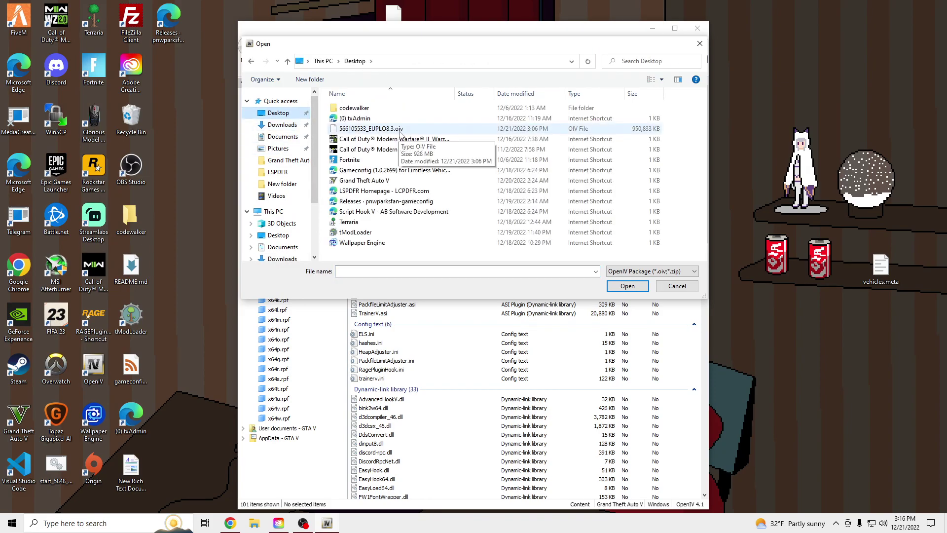
{"action": "left_click", "coordinate": [370, 130]}
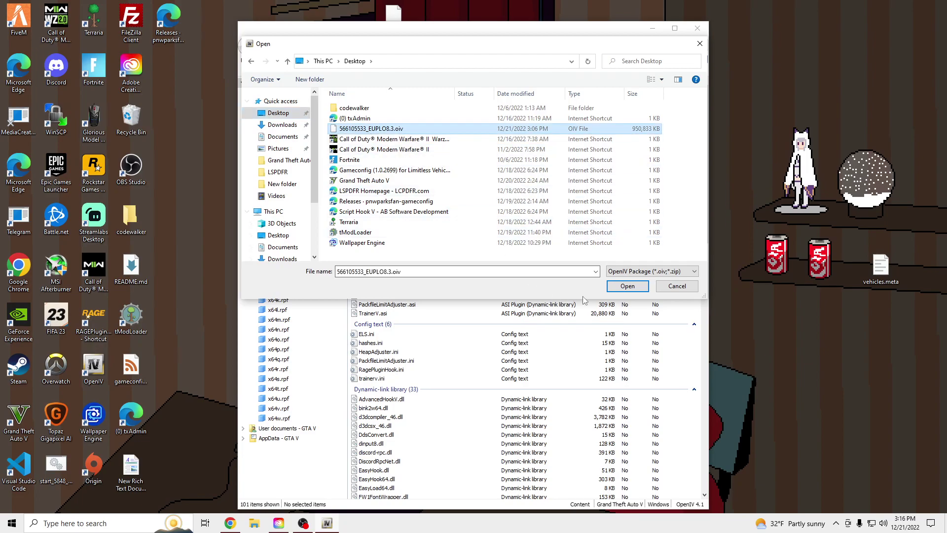
{"action": "left_click", "coordinate": [628, 287]}
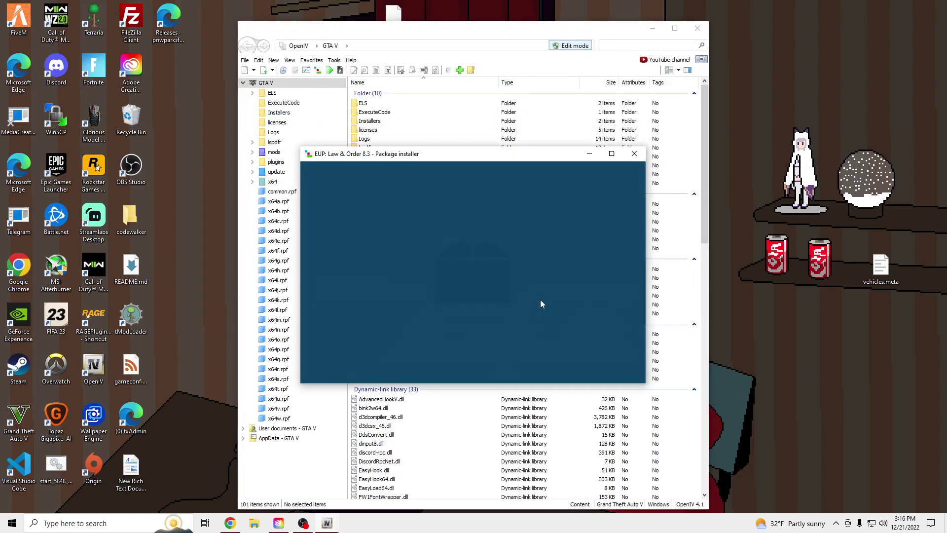
Step: Install the EUP: Law & Order 8.3 package into the mods folder and exit OpenIV
{"action": "left_click", "coordinate": [609, 229]}
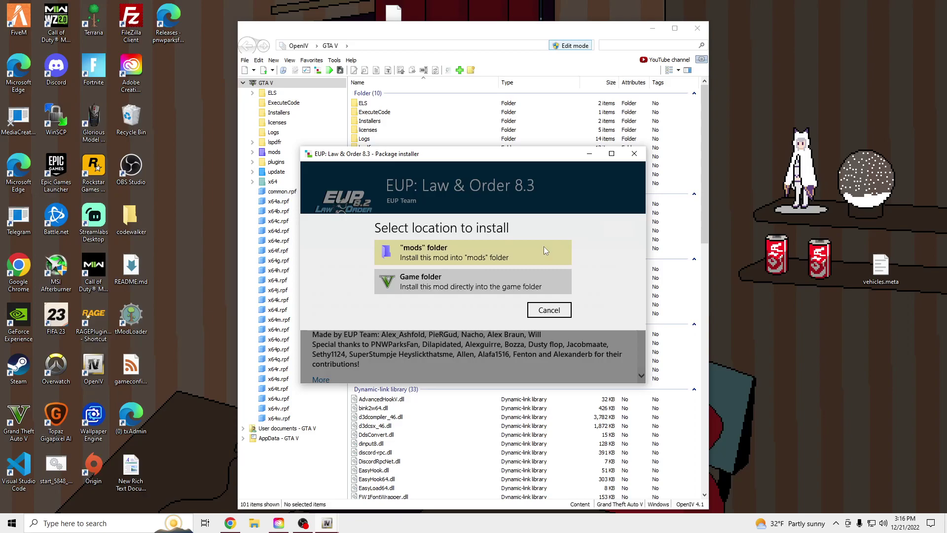
{"action": "left_click", "coordinate": [436, 253]}
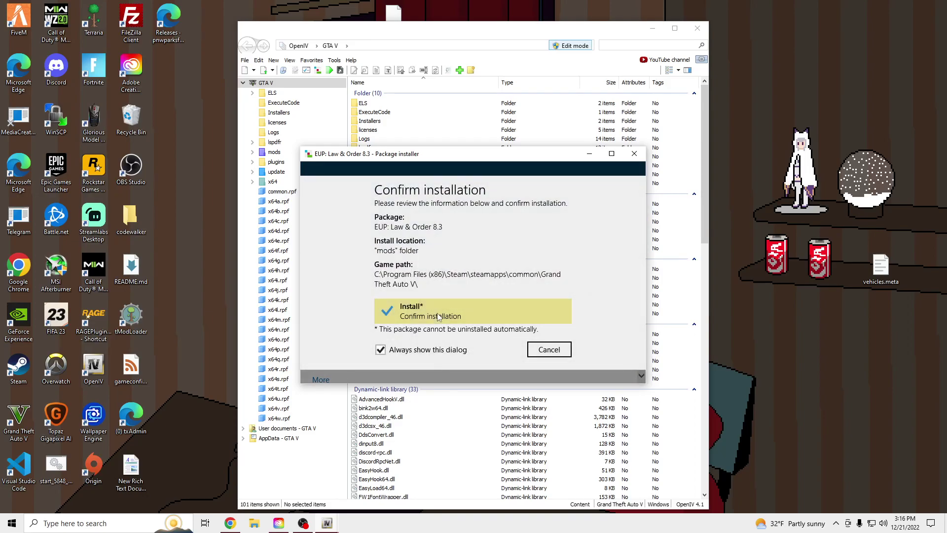
{"action": "left_click", "coordinate": [437, 313]}
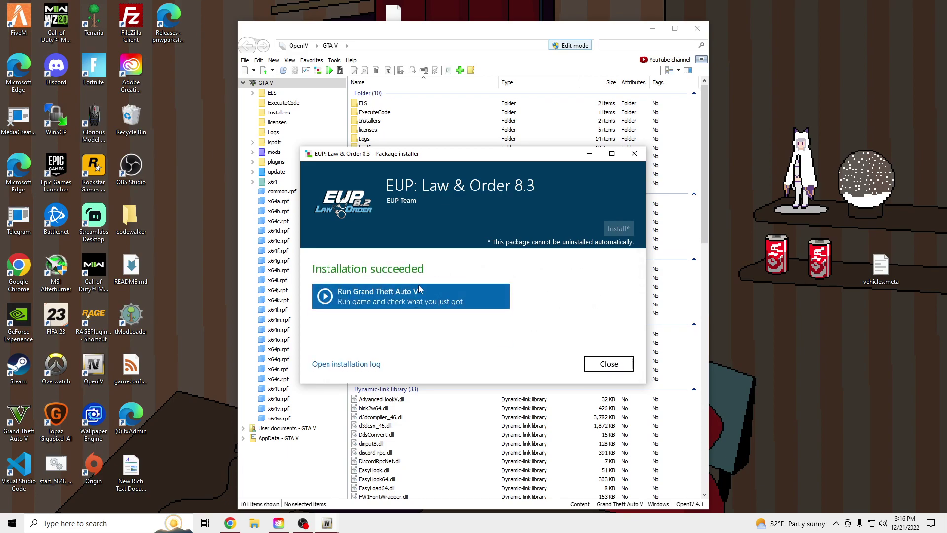
{"action": "left_click", "coordinate": [595, 361]}
{"action": "left_click", "coordinate": [697, 28]}
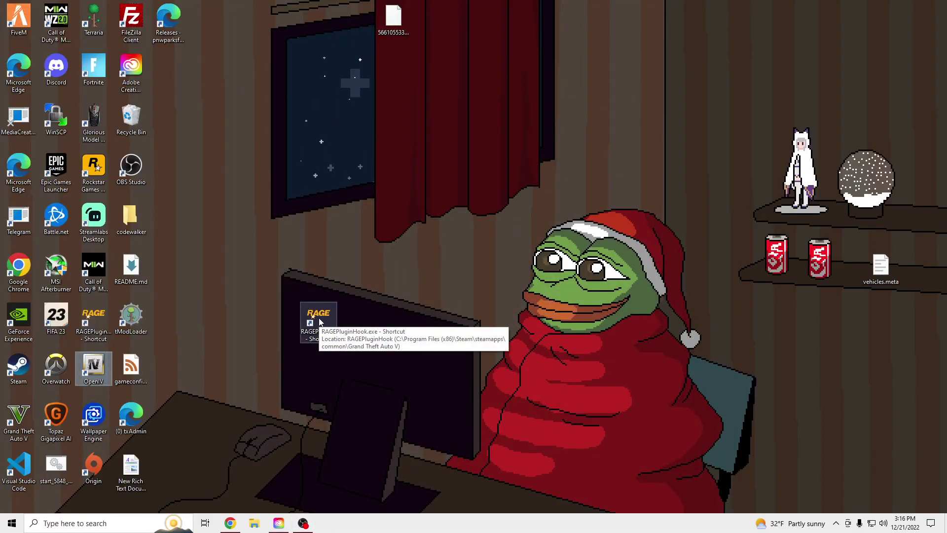
Step: Run RAGEPluginHook.exe from the Grand Theft Auto V folder
{"action": "left_click", "coordinate": [258, 522]}
{"action": "left_click", "coordinate": [300, 236]}
{"action": "scroll", "coordinate": [491, 378], "scroll_direction": "down", "scroll_amount": 12}
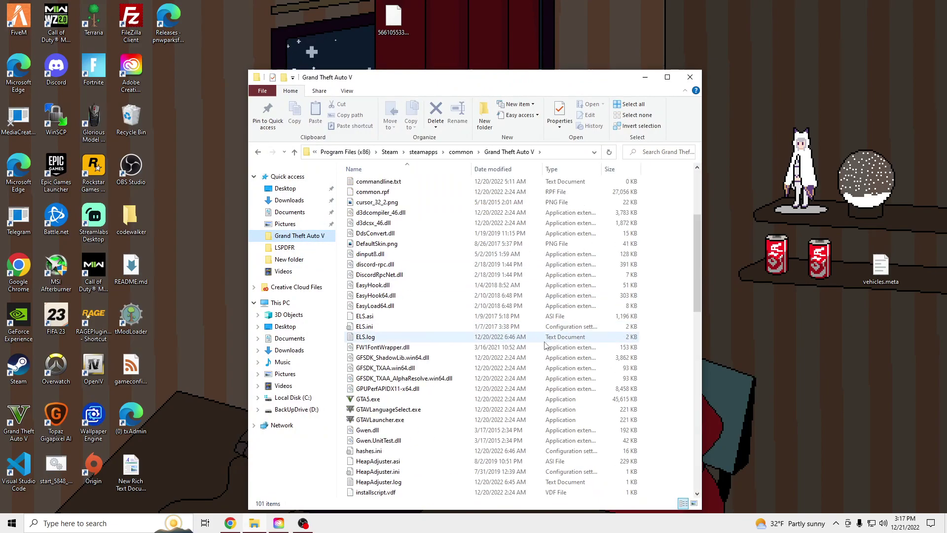
{"action": "left_click", "coordinate": [405, 452]}
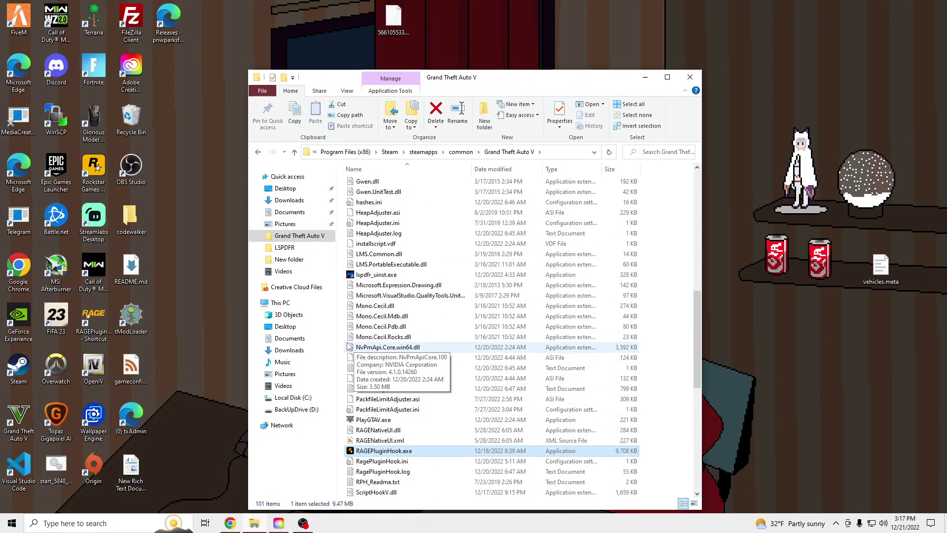
{"action": "key", "text": "Return"}
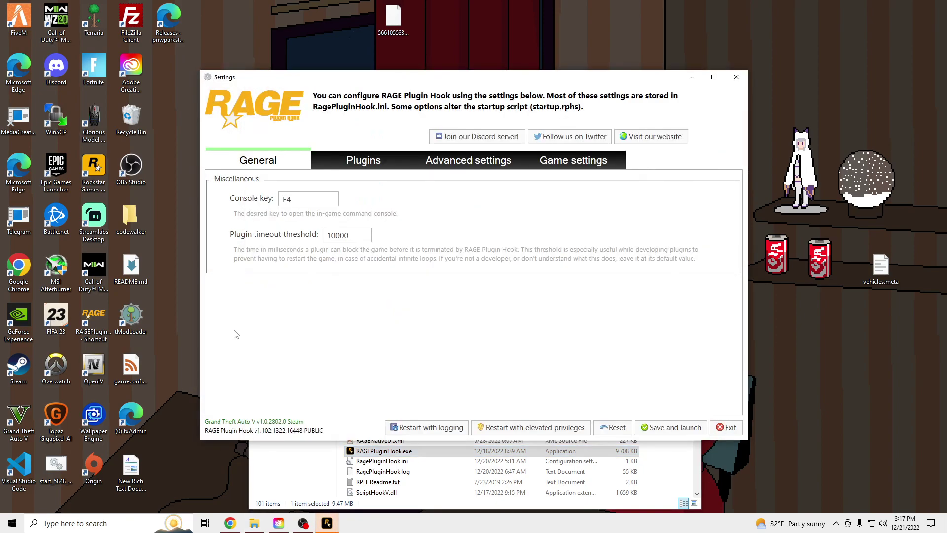
Step: Tick EUP Menu in the Plugins tab, then save and launch the game
{"action": "left_click", "coordinate": [367, 163]}
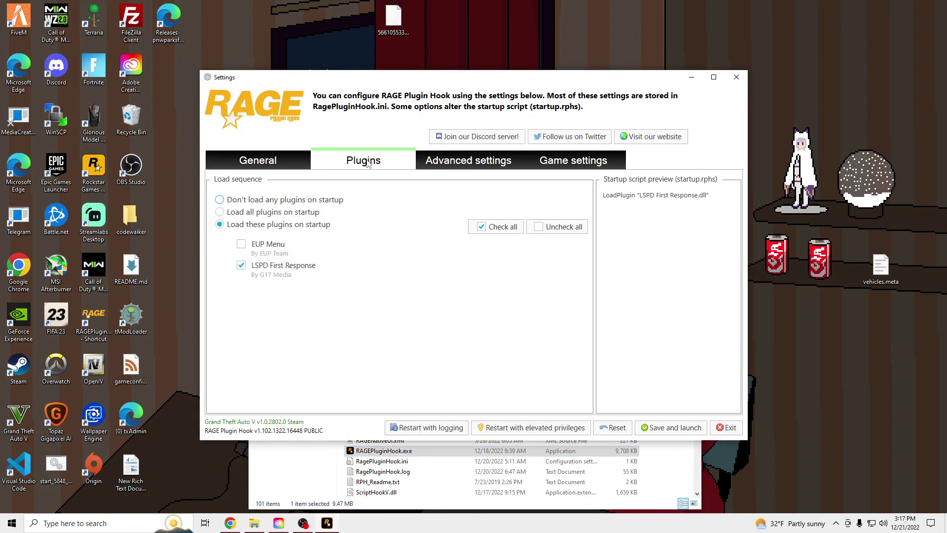
{"action": "left_click", "coordinate": [241, 245]}
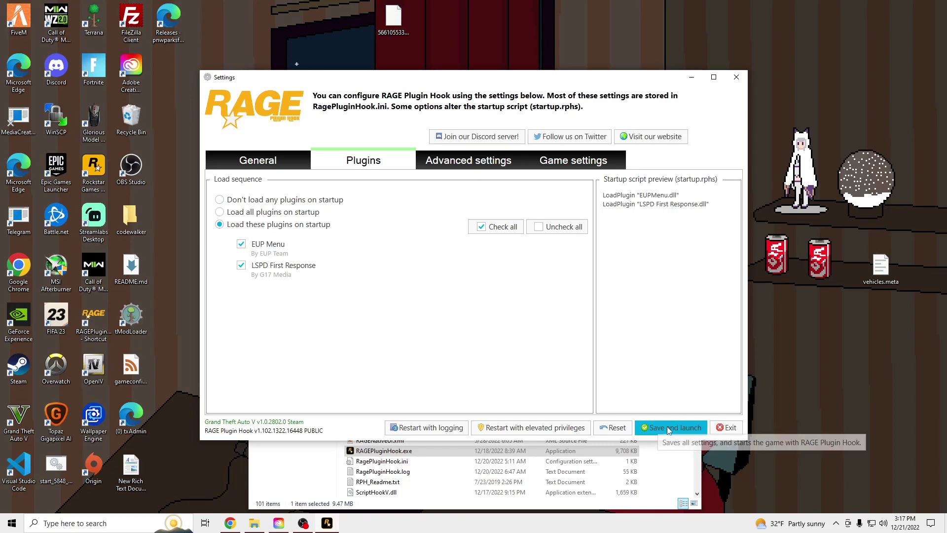
{"action": "left_click", "coordinate": [688, 427]}
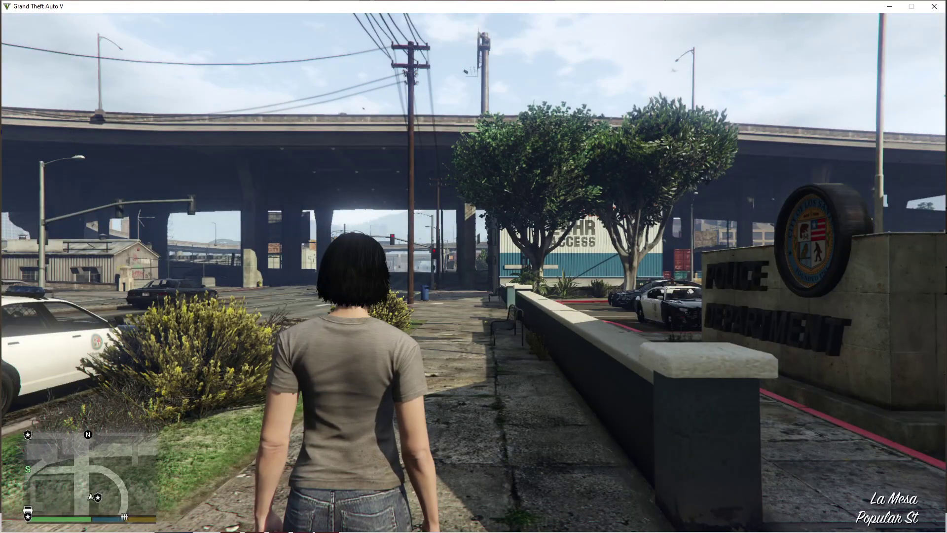
Step: Use the F5 EUP Menu to apply Female SAHP Class A from SAHP Patrol Division
{"action": "key", "text": "F5"}
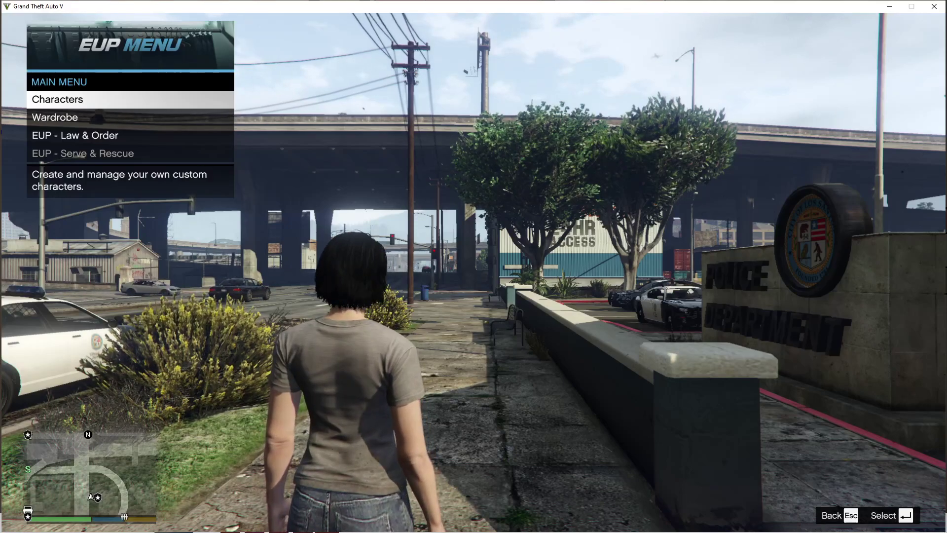
{"action": "key", "text": "Escape"}
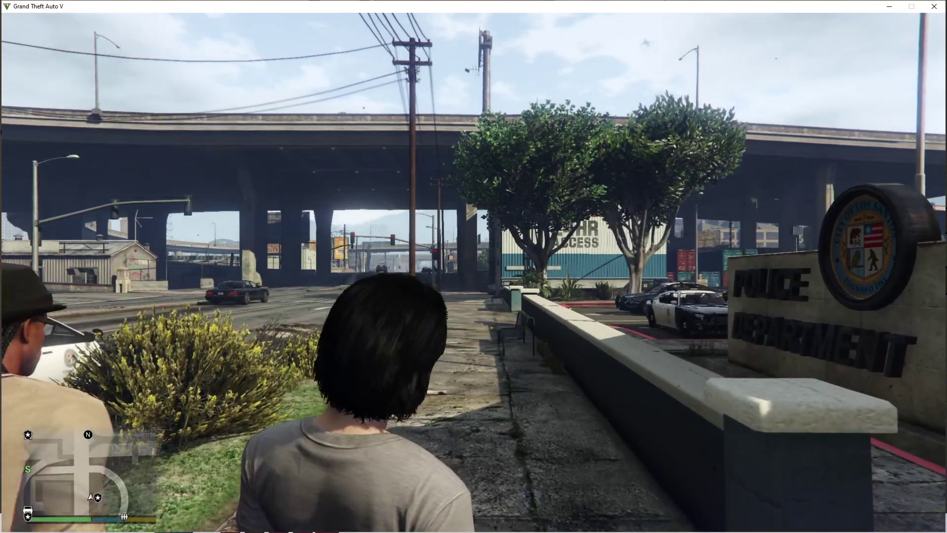
{"action": "key", "text": "F5"}
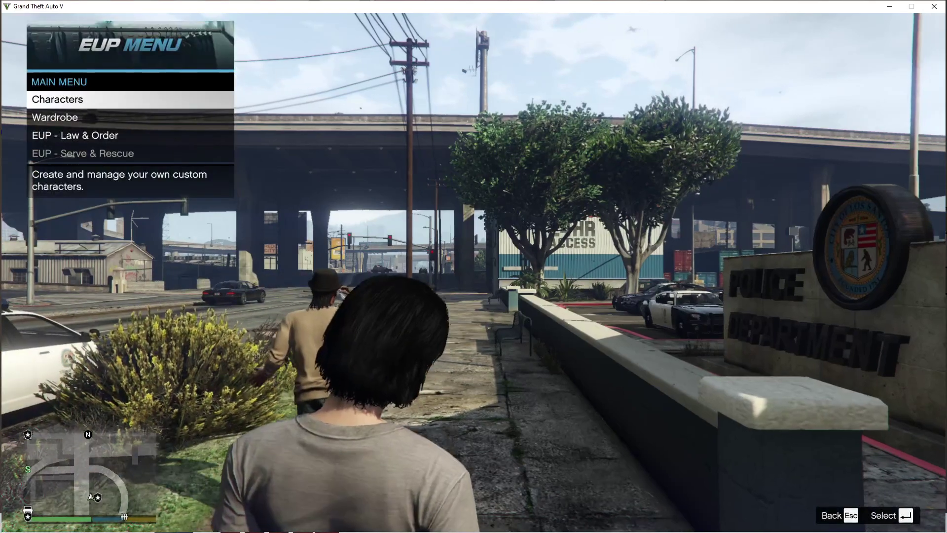
{"action": "key", "text": "Down"}
{"action": "key", "text": "Down"}
{"action": "key", "text": "Return"}
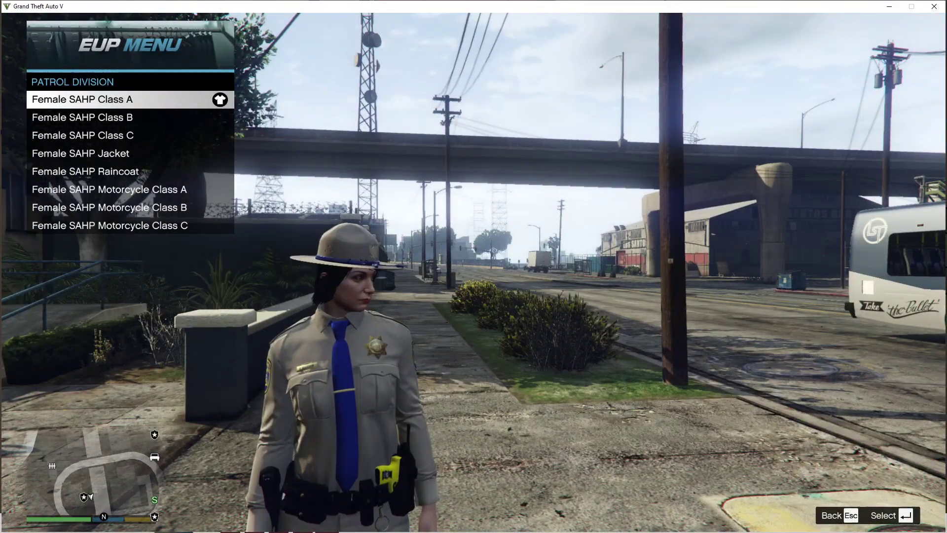
{"action": "key", "text": "Escape"}
{"action": "key", "text": "Escape"}
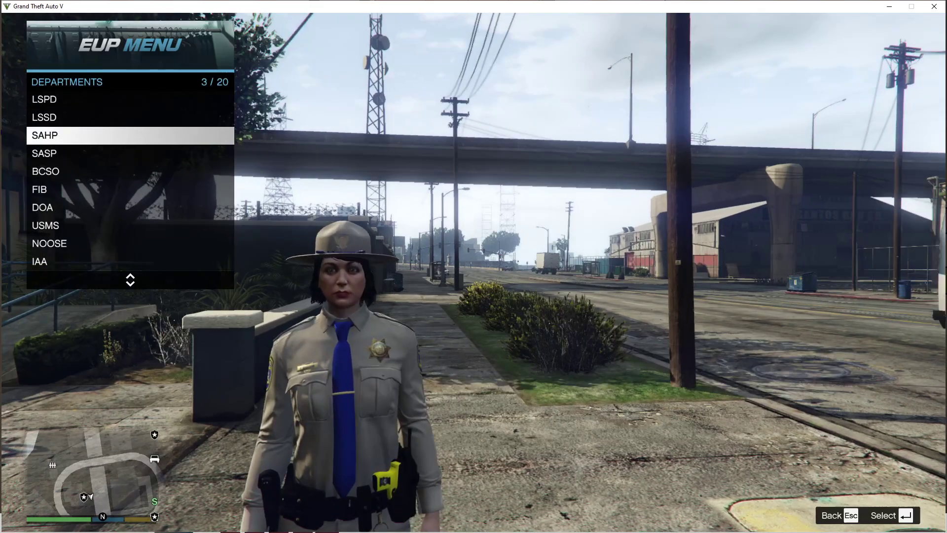